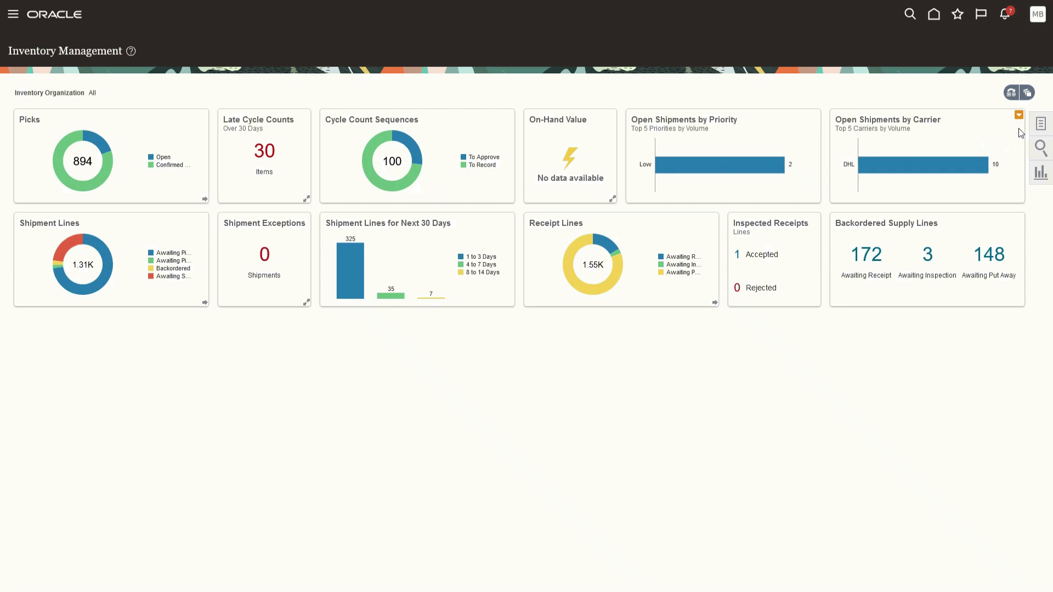
# Step: Start a new Kanban pull sequence for item CM65002
pyautogui.click(1041, 125)
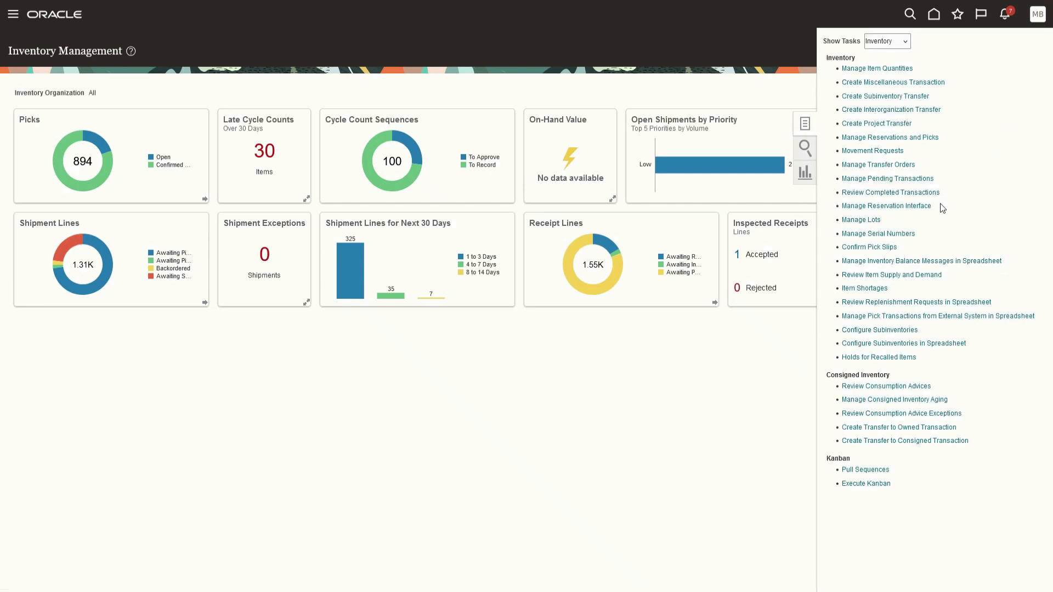
pyautogui.click(865, 471)
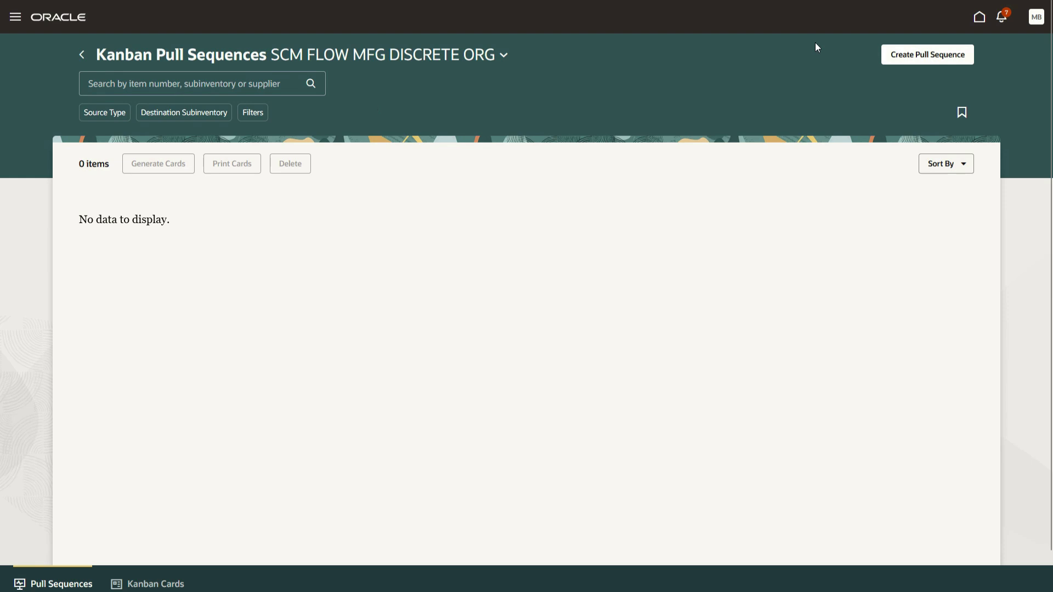
pyautogui.click(911, 53)
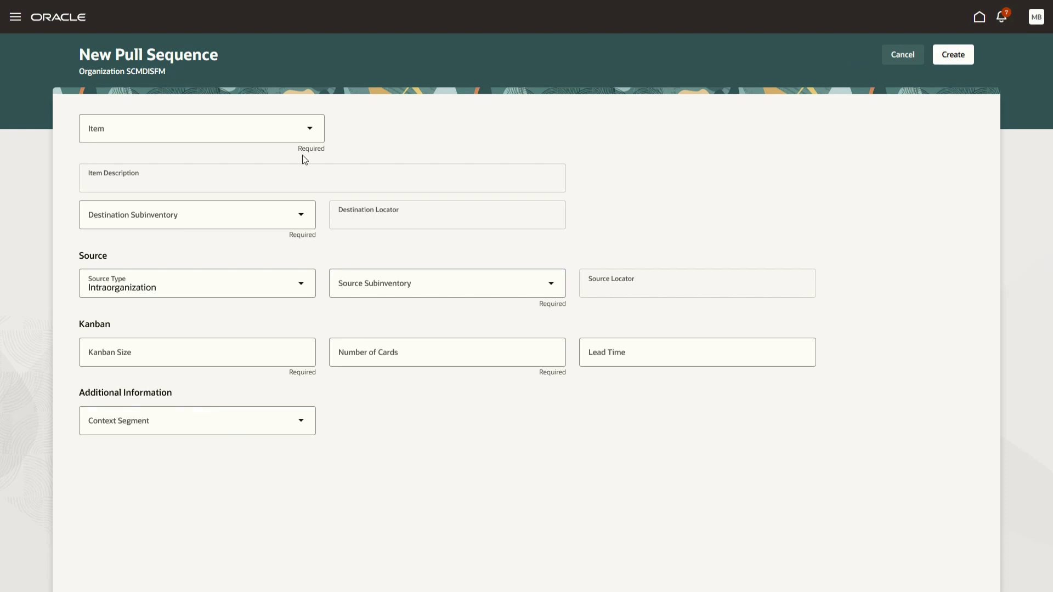
pyautogui.click(231, 133)
pyautogui.write('CM65002')
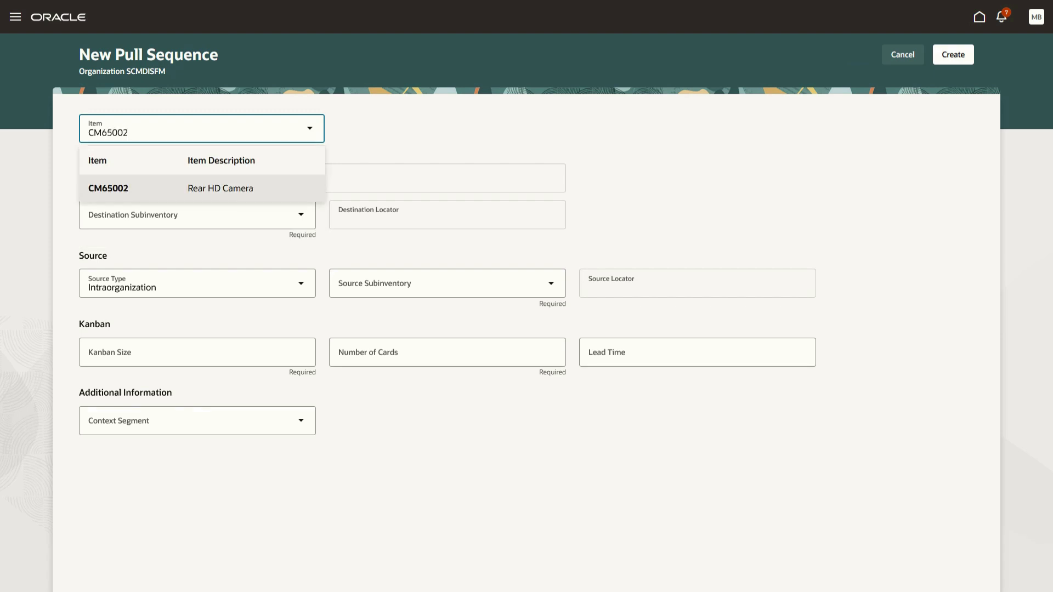
pyautogui.click(243, 186)
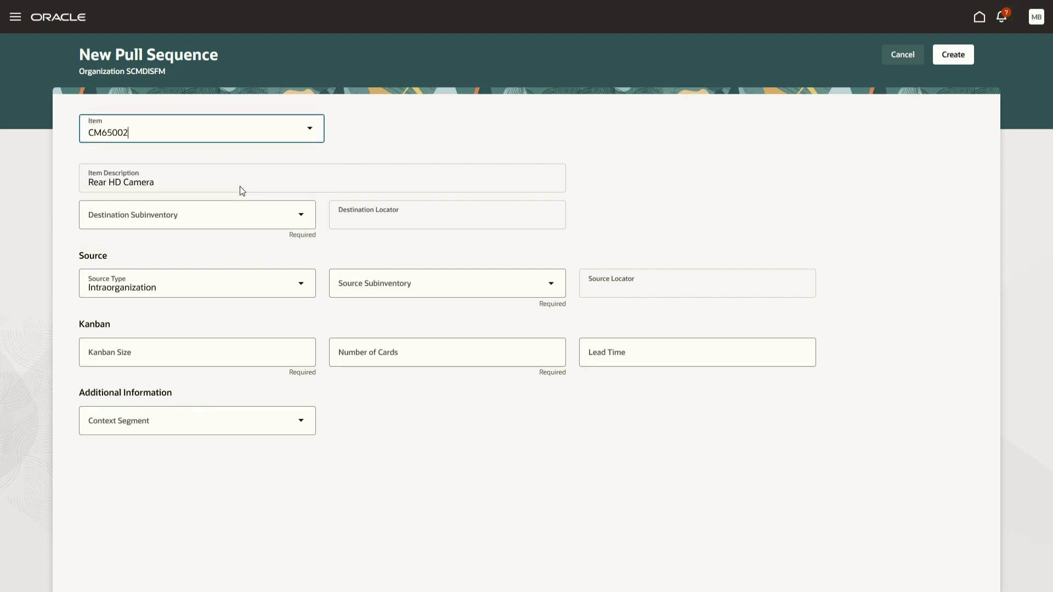
# Step: Set the pull sequence's destination to subinventory ABCSUB01 with locator ABC1.1.1
pyautogui.click(185, 225)
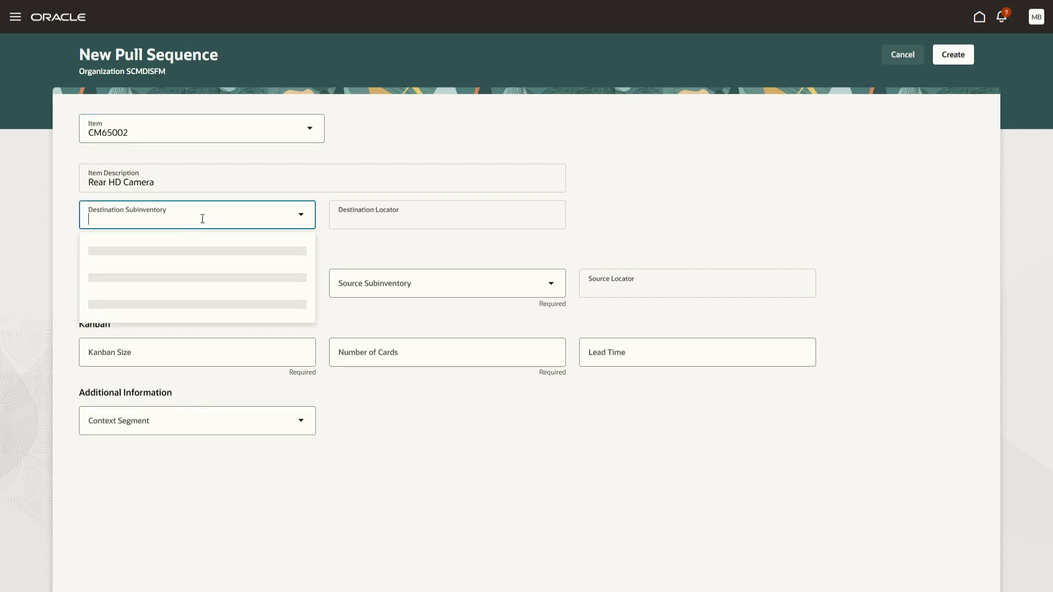
pyautogui.write('ABCS')
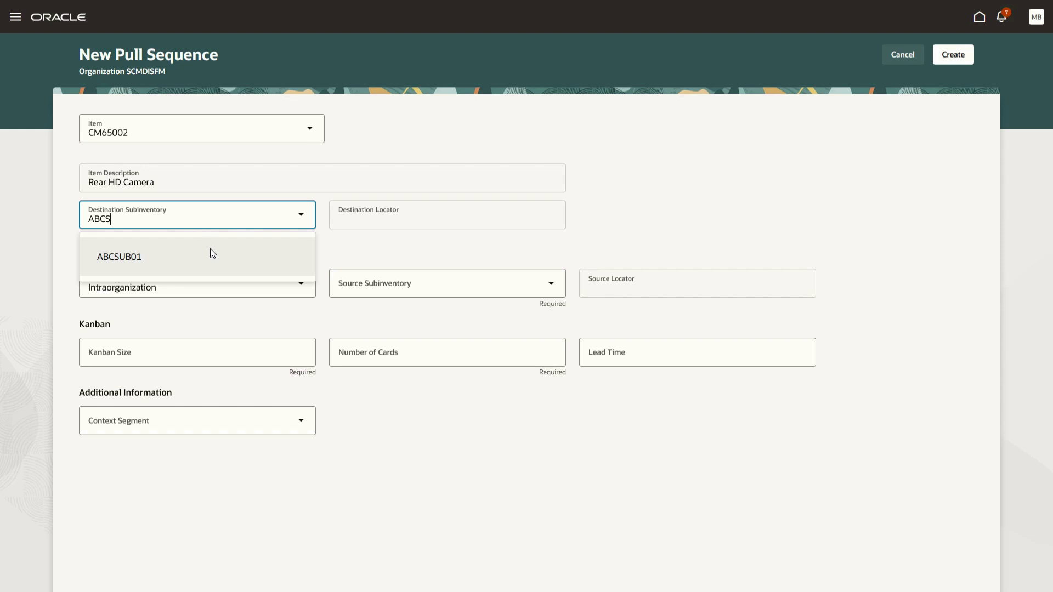
pyautogui.click(213, 255)
pyautogui.click(390, 218)
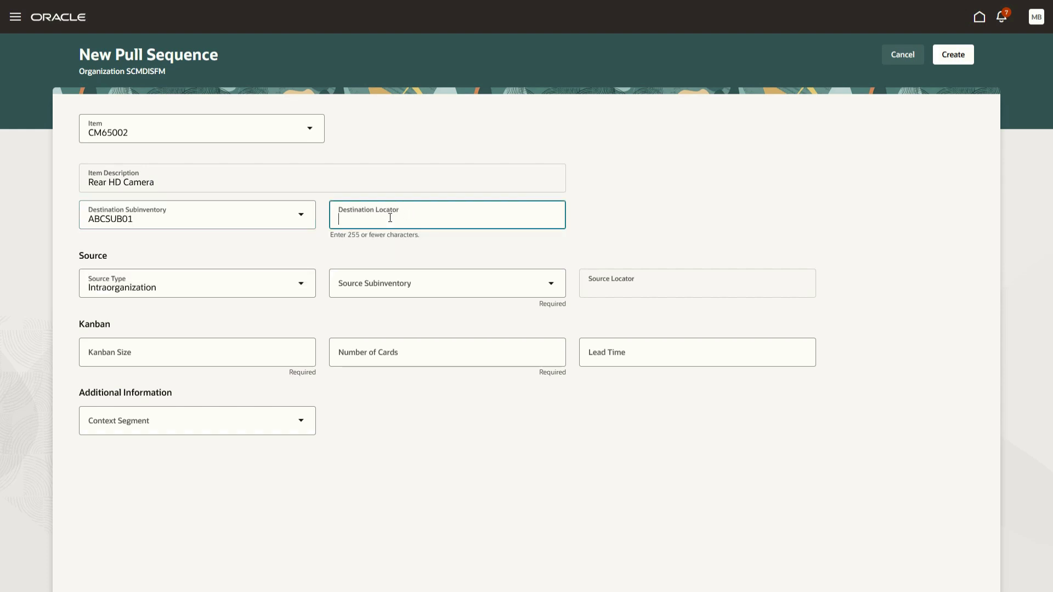
pyautogui.write('ABC1.1.1')
pyautogui.press('Tab')
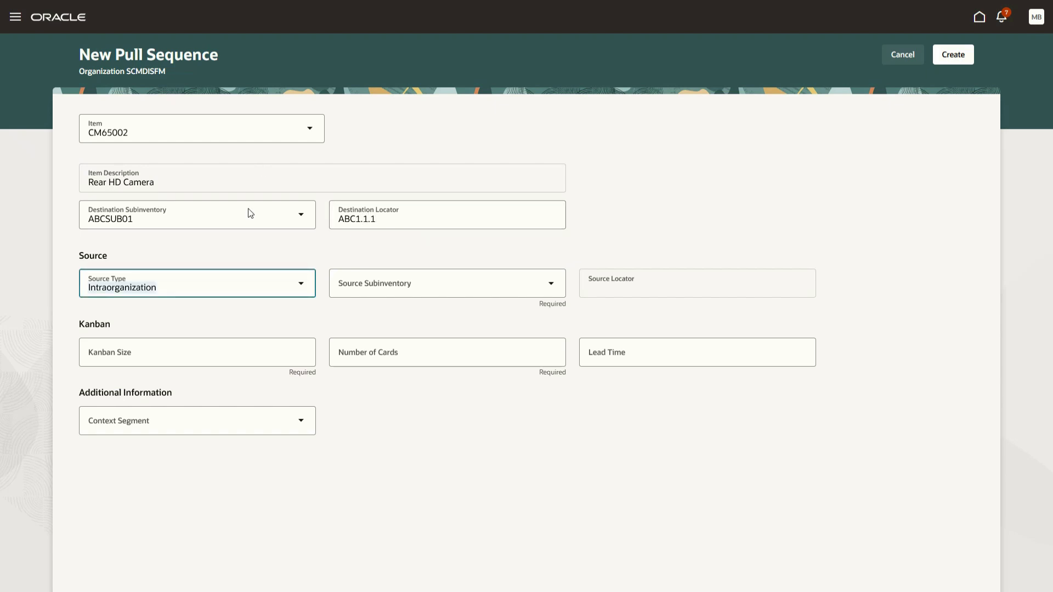
# Step: Set the source type to Supplier, with Advanced Network Devices as supplier and FRESNO as supplier site
pyautogui.click(274, 283)
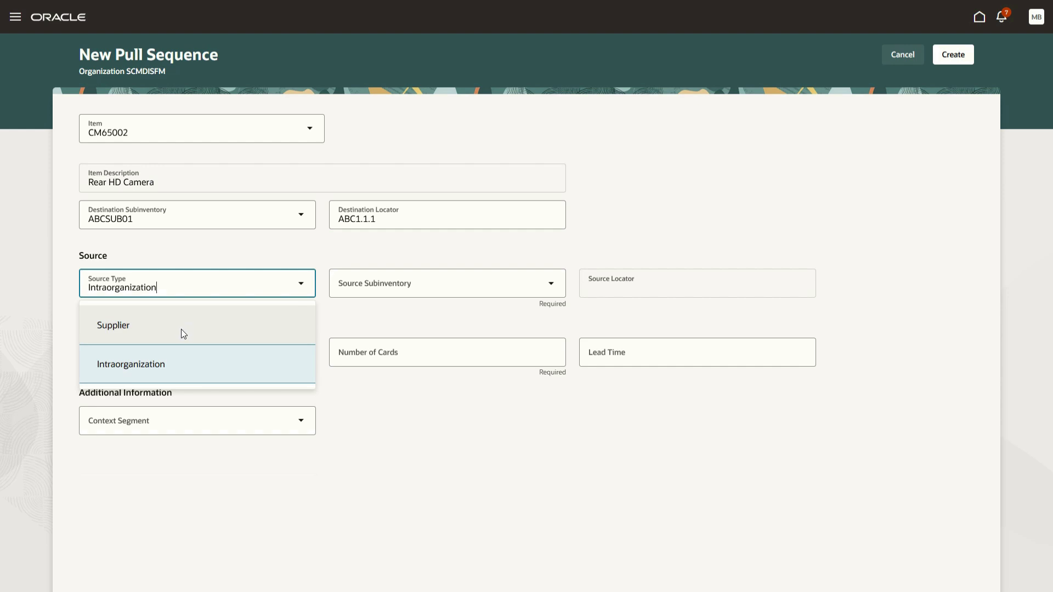
pyautogui.click(182, 328)
pyautogui.click(401, 285)
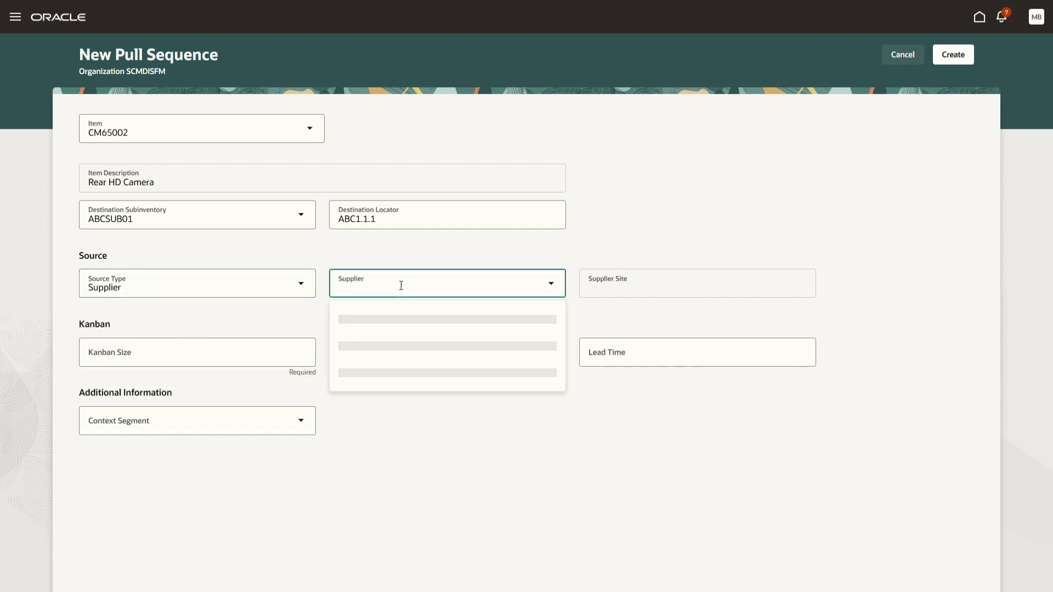
pyautogui.write('Advanced')
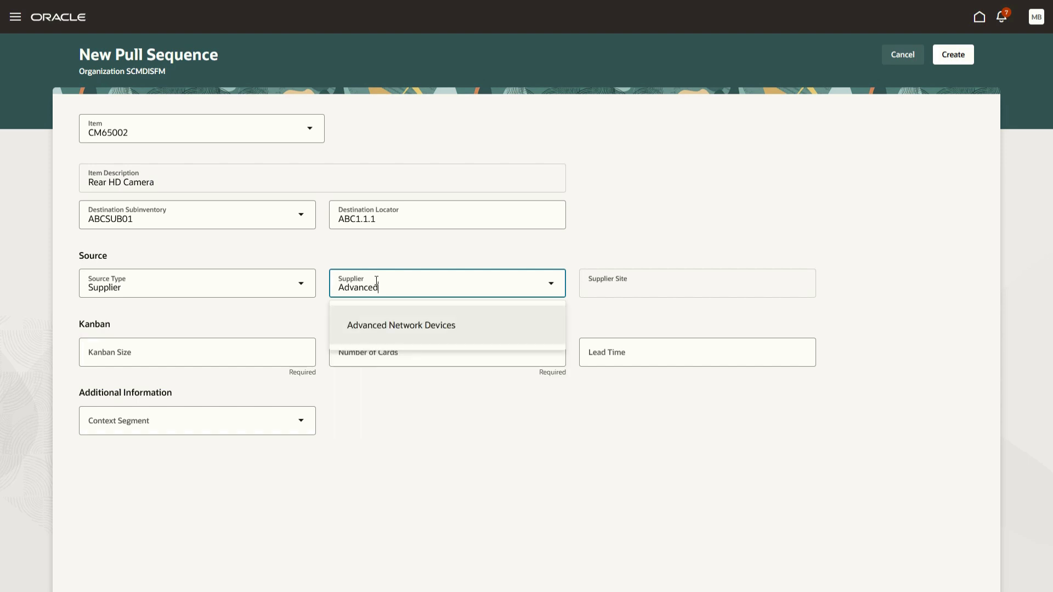
pyautogui.click(401, 324)
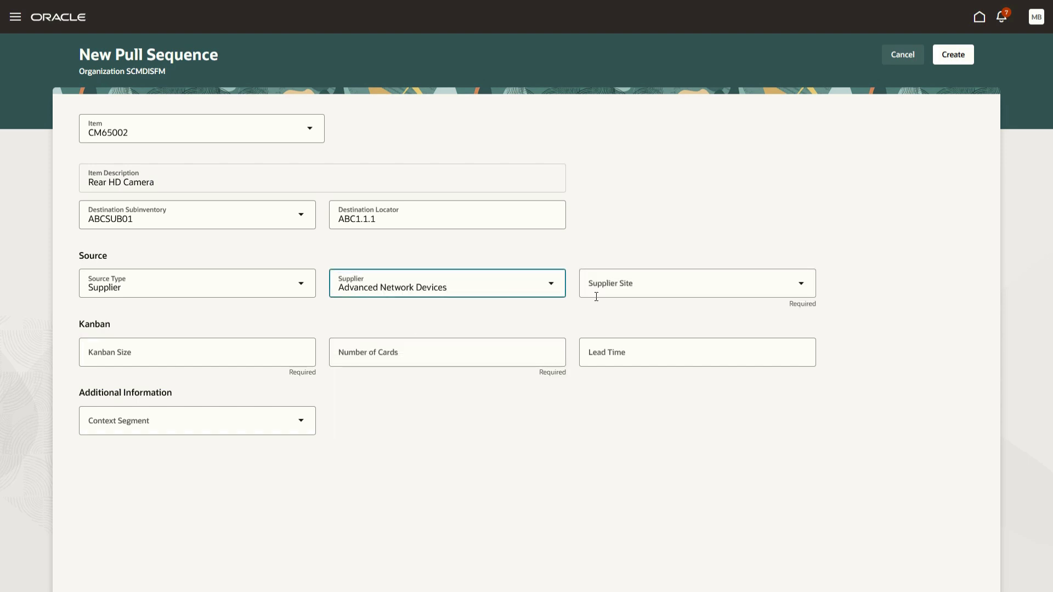
pyautogui.click(618, 293)
pyautogui.write('FRESN')
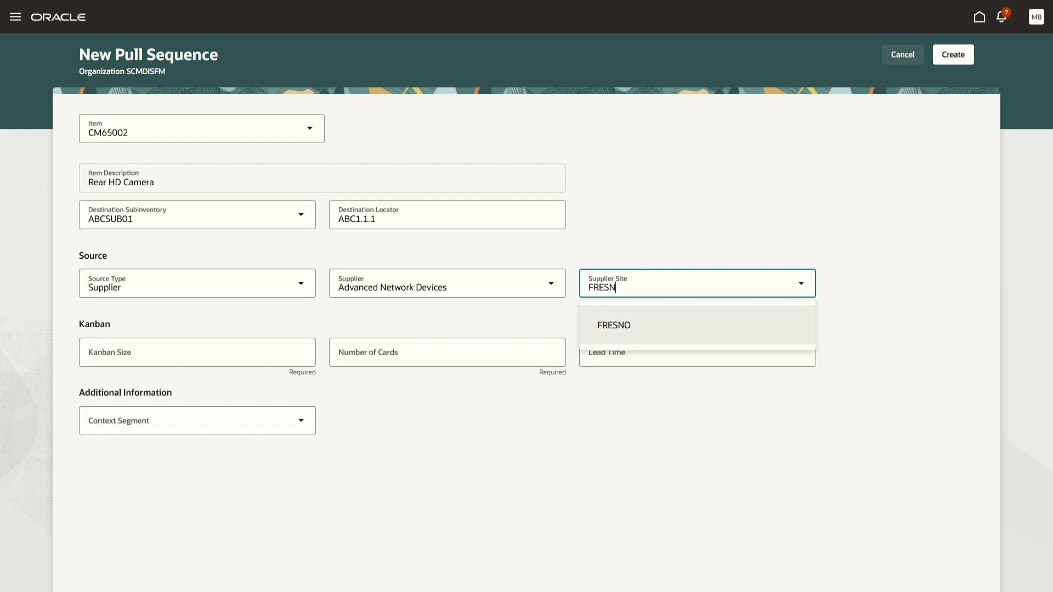
pyautogui.click(628, 332)
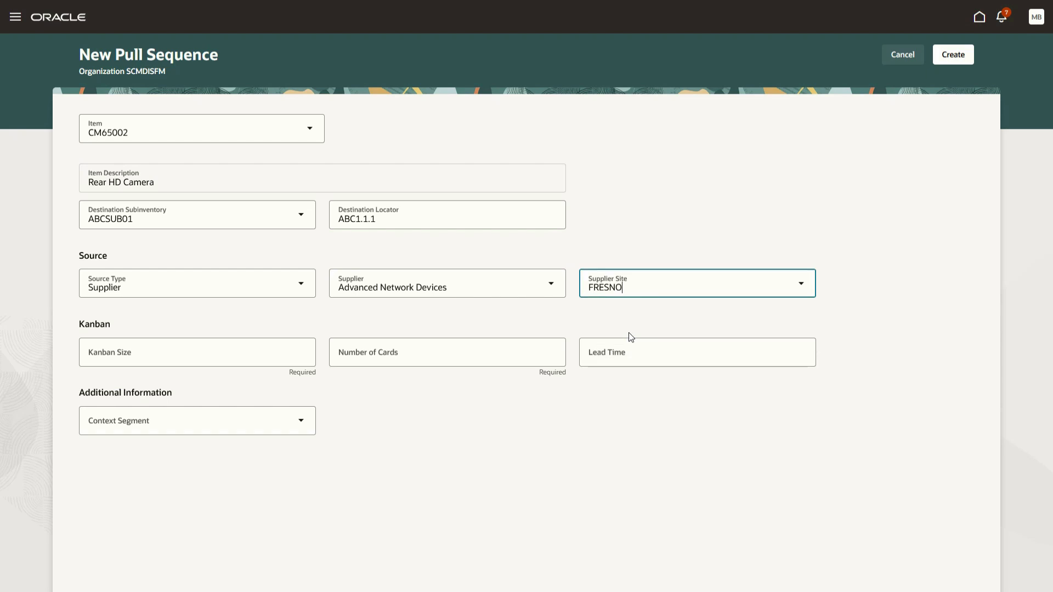
# Step: Set the kanban size to 10, number of cards to 3 and lead time to 6, and create the pull sequence
pyautogui.click(178, 359)
pyautogui.write('10')
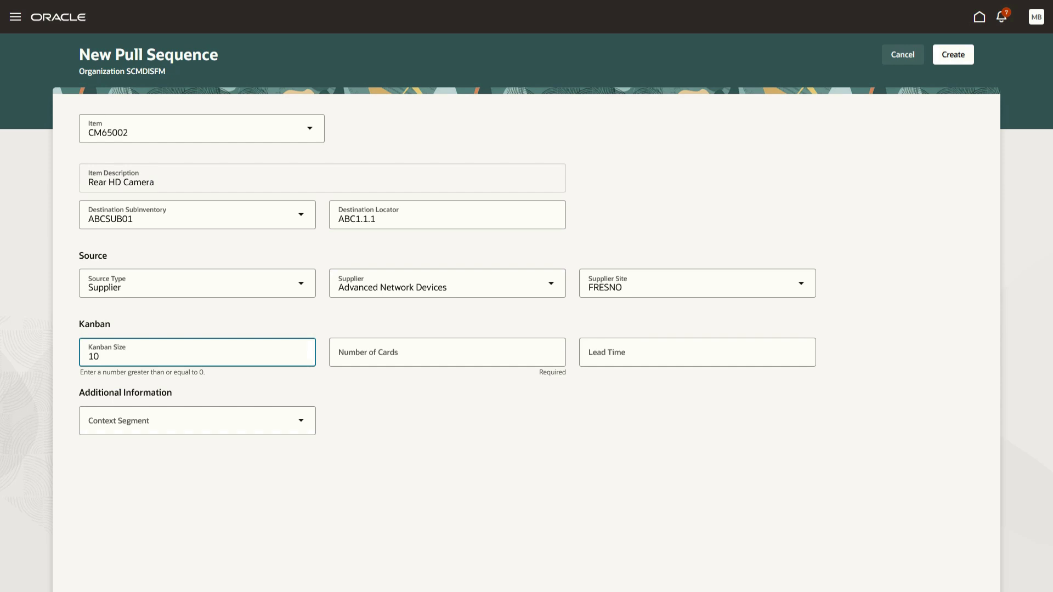
pyautogui.press('Tab')
pyautogui.write('3')
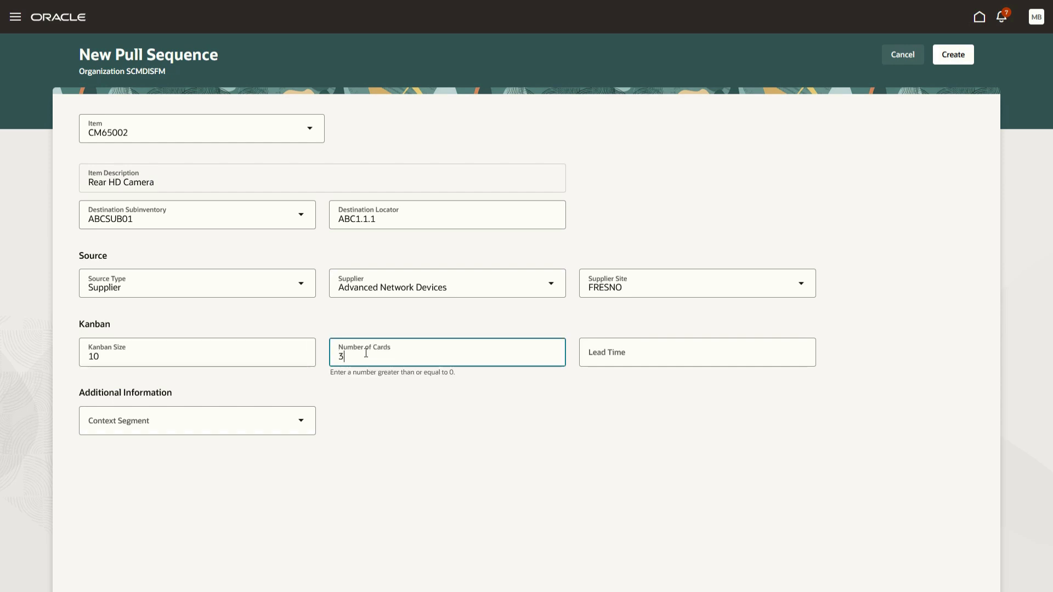
pyautogui.click(616, 359)
pyautogui.write('6')
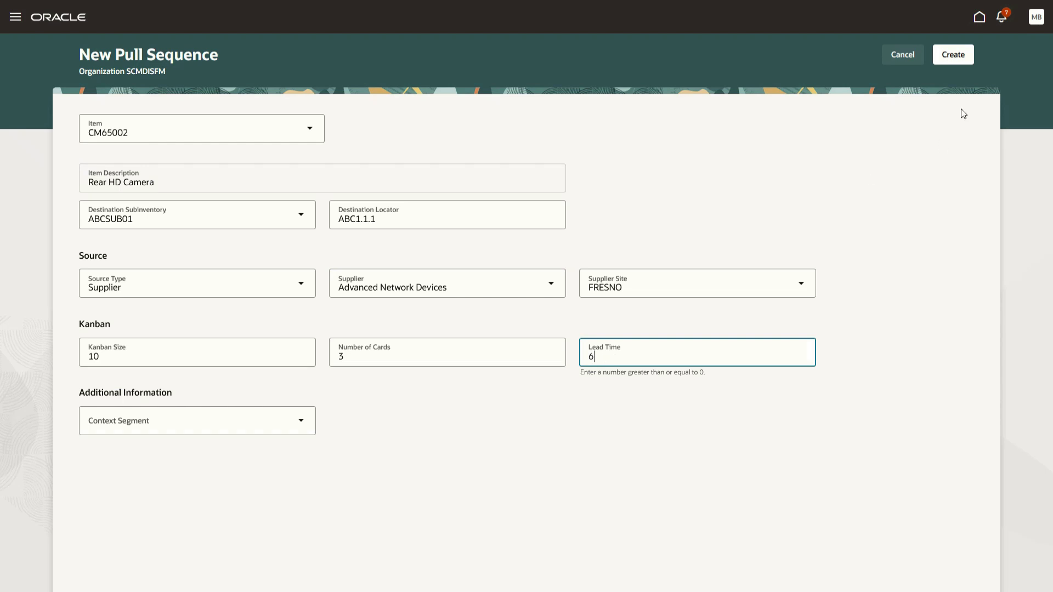
pyautogui.click(955, 60)
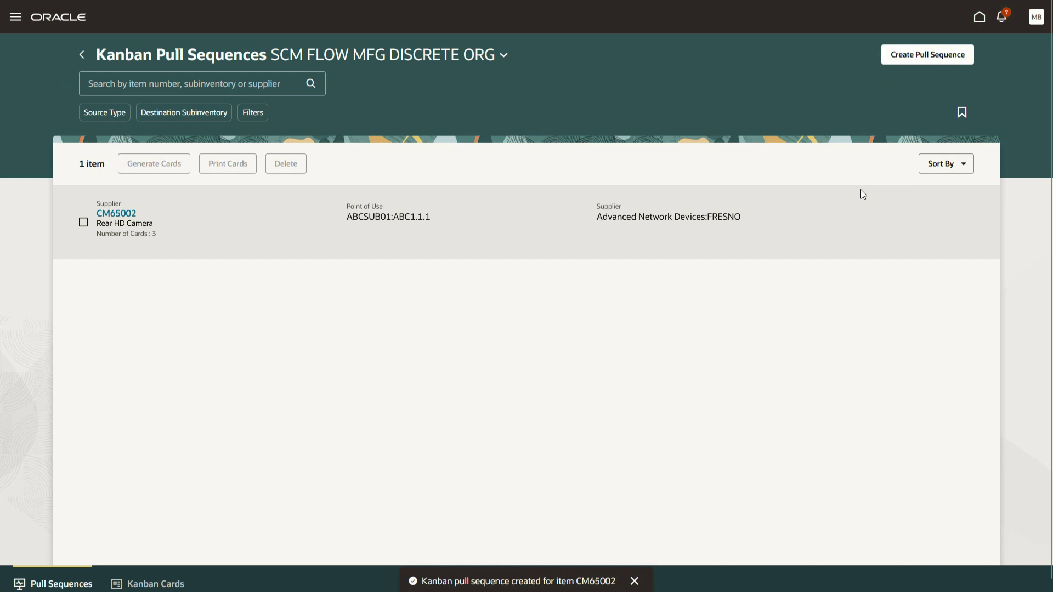
# Step: Generate the kanban cards for the CM65002 pull sequence and print cards SFM-10002 and SFM-10001
pyautogui.click(128, 217)
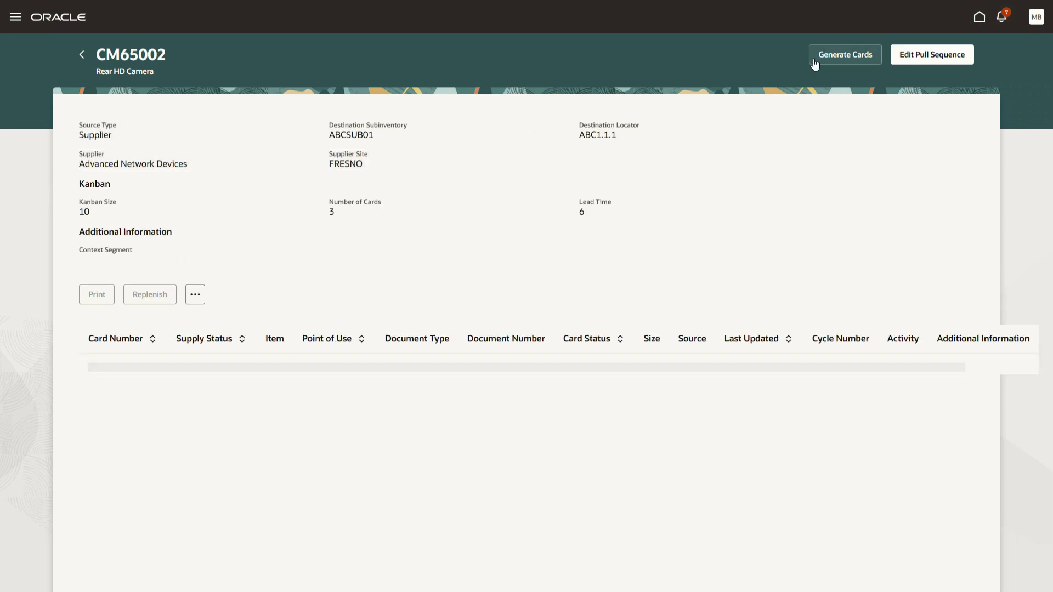
pyautogui.click(854, 54)
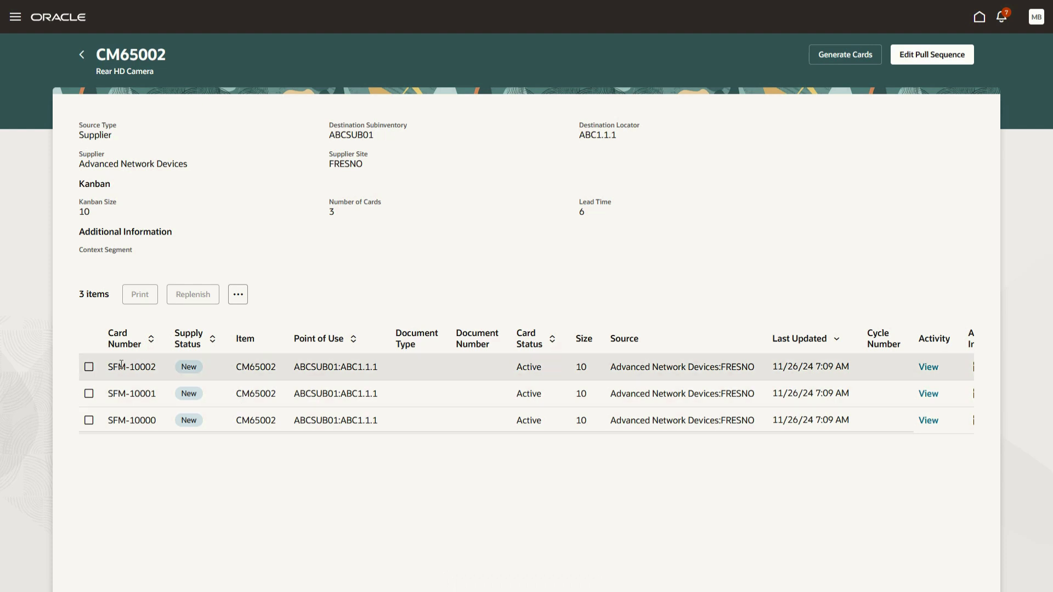
pyautogui.click(88, 368)
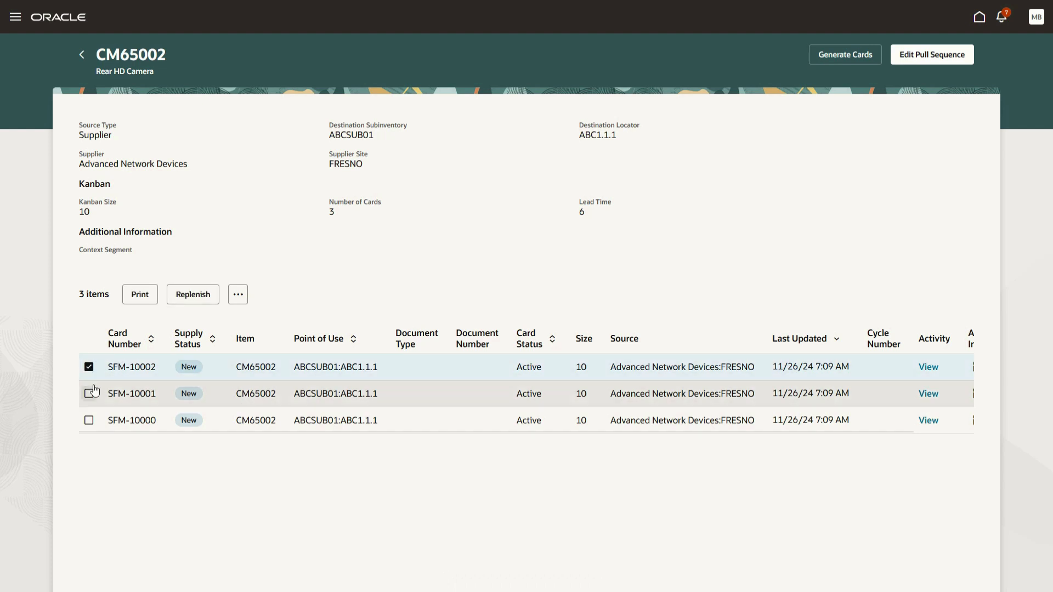
pyautogui.click(89, 394)
pyautogui.click(139, 294)
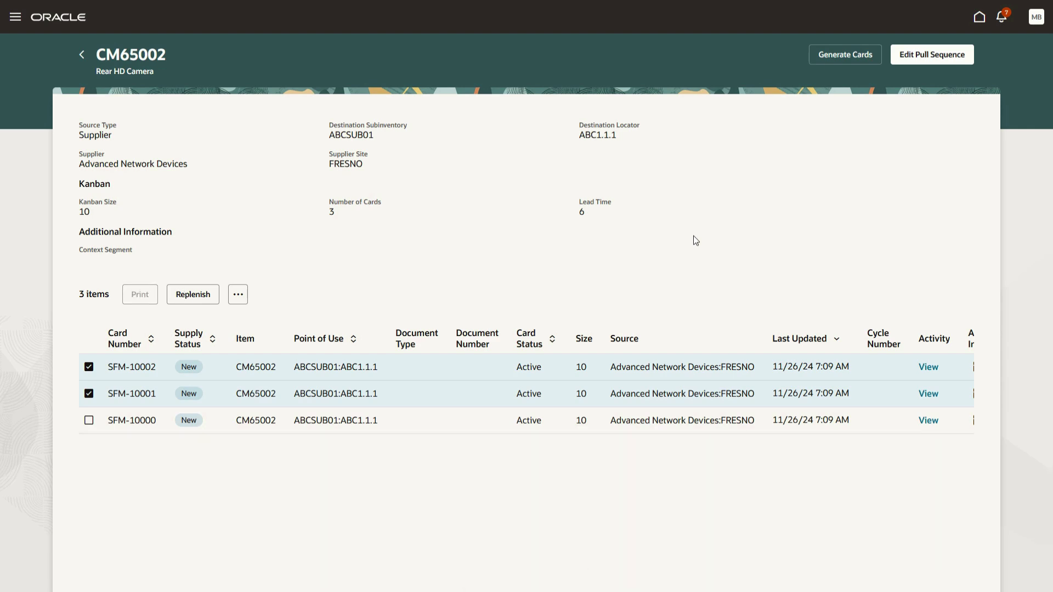
pyautogui.scroll(-8, 672, 132)
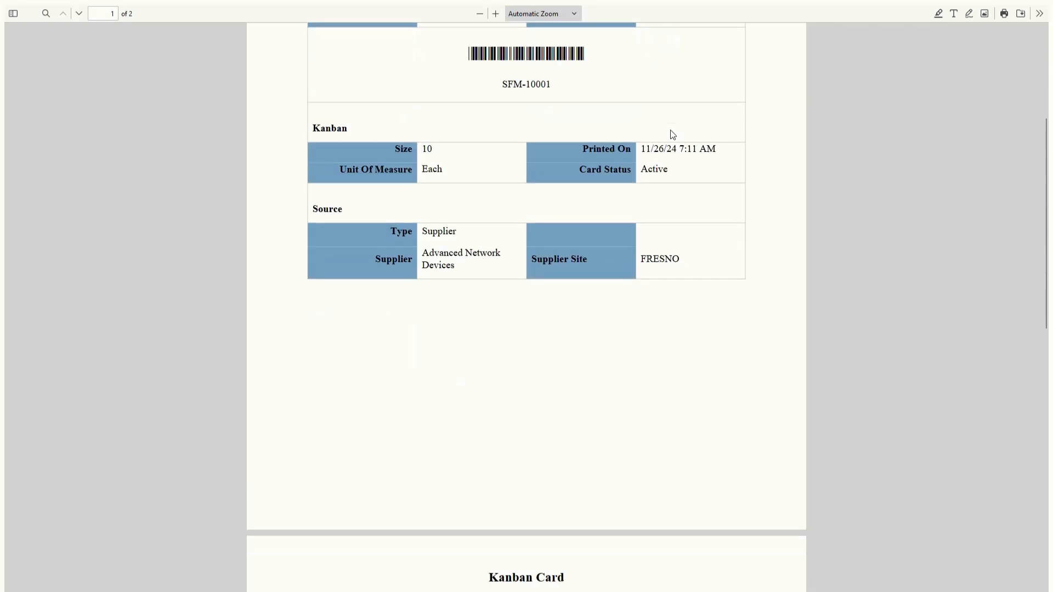
pyautogui.scroll(-7, 672, 134)
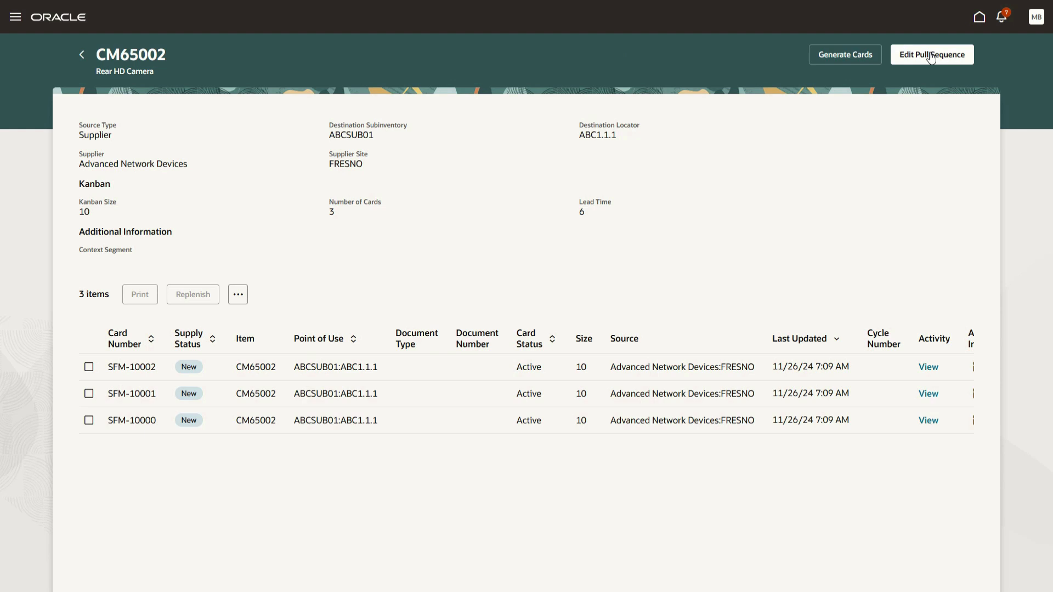
# Step: Update the CM65002 pull sequence to 4 cards and a lead time of 8
pyautogui.click(931, 56)
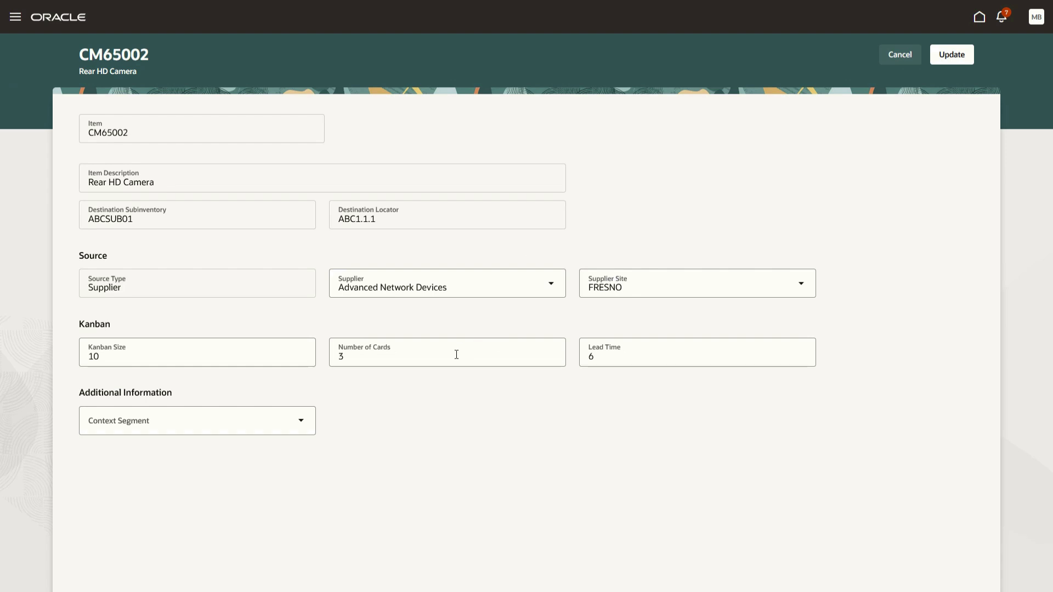
pyautogui.click(454, 358)
pyautogui.press('BackSpace')
pyautogui.write('4')
pyautogui.press('Tab')
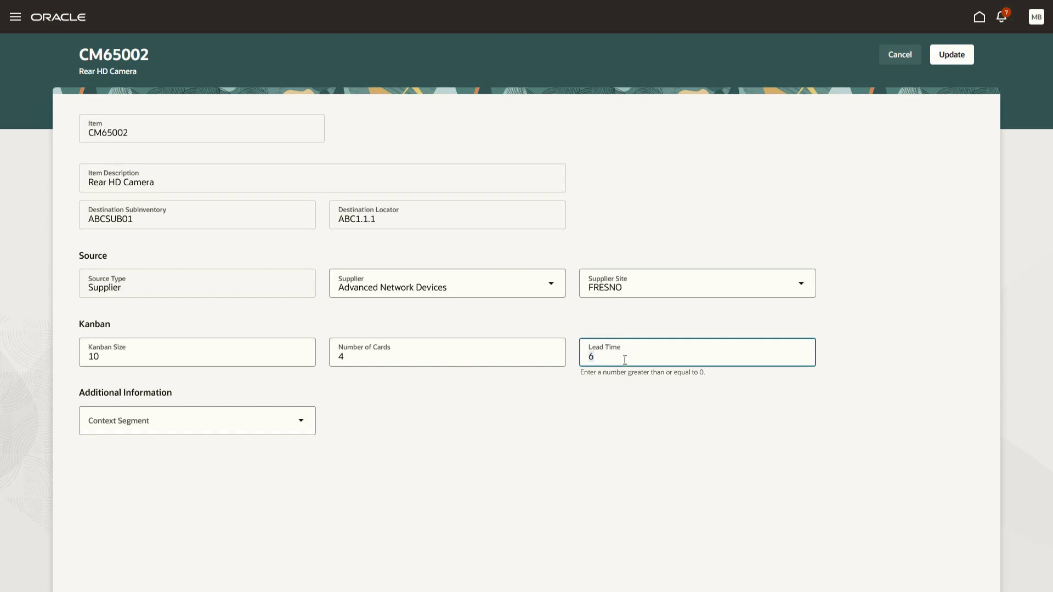
pyautogui.write('8')
pyautogui.click(951, 55)
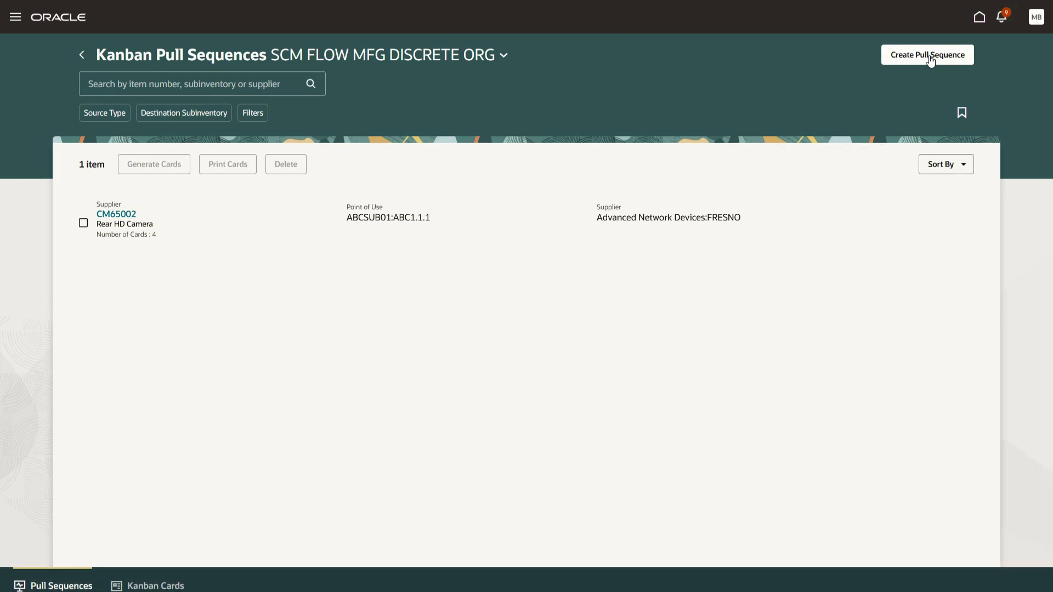
# Step: Start another new pull sequence for item CM65003
pyautogui.click(929, 56)
pyautogui.click(120, 129)
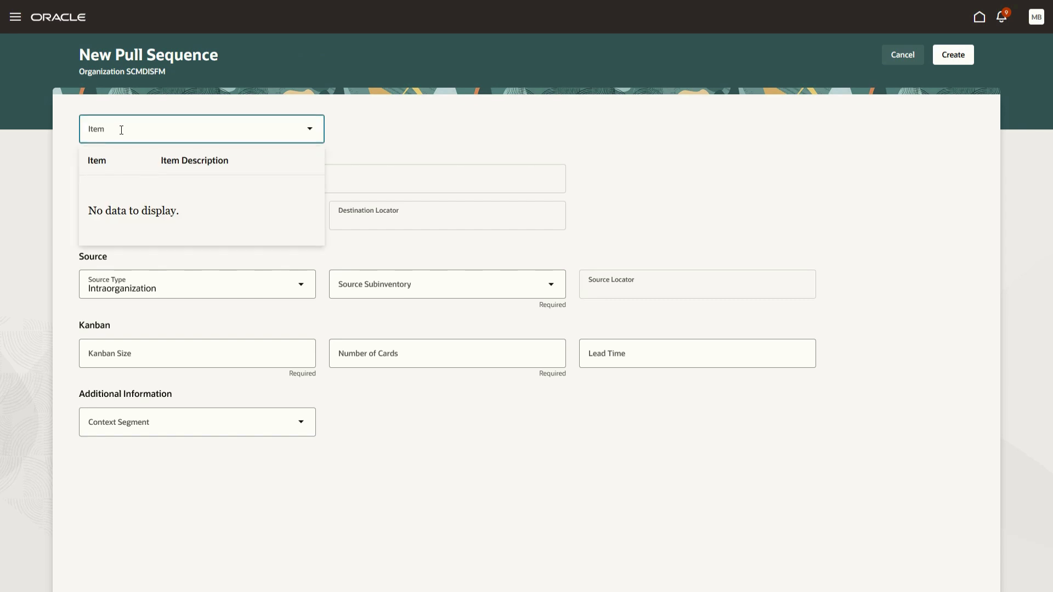
pyautogui.write('CM65003')
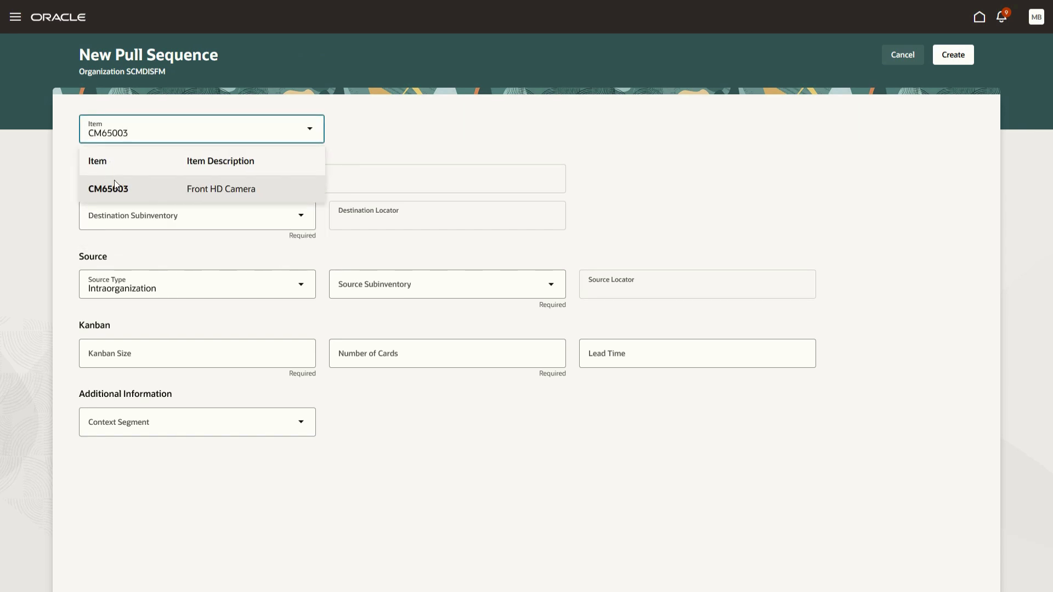
pyautogui.click(115, 187)
# Step: Set the destination of the CM65003 pull sequence to subinventory ABCSUB01 and locator ABC1.1.1
pyautogui.click(141, 219)
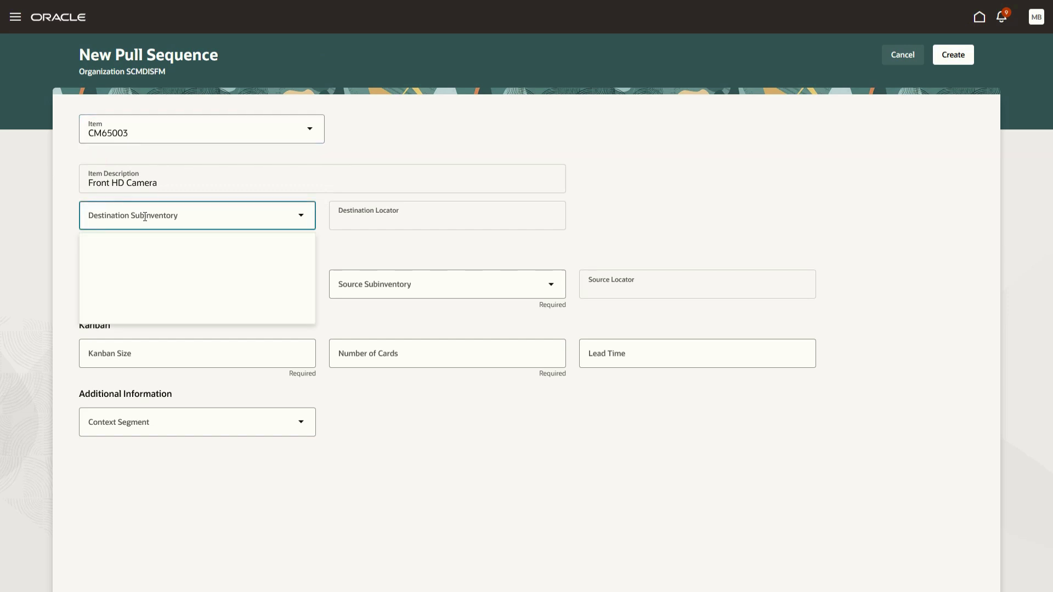
pyautogui.write('ABCSUB0')
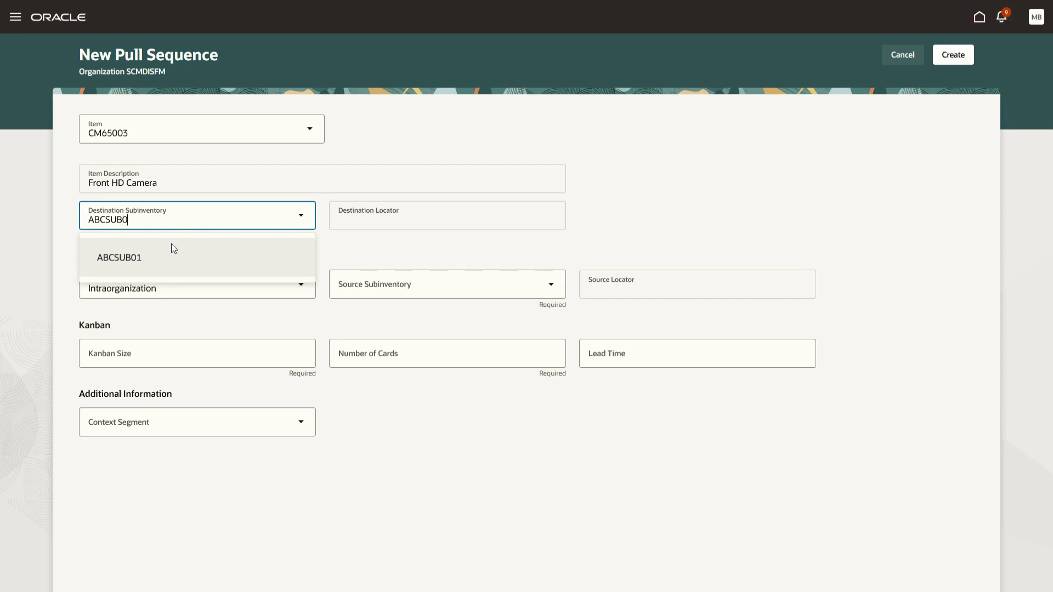
pyautogui.click(173, 255)
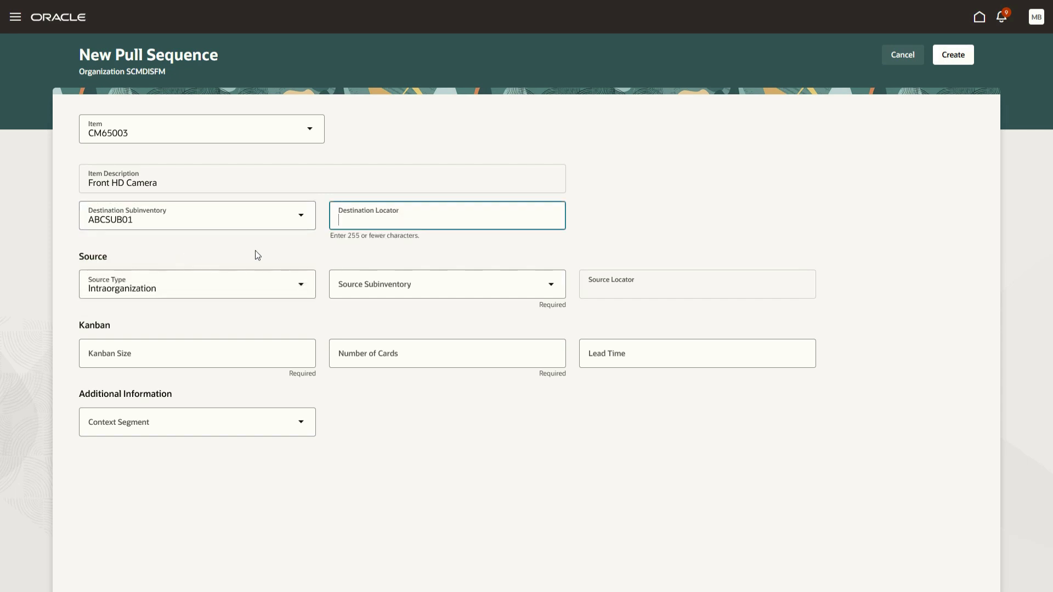
pyautogui.write('ABC1.1.1')
pyautogui.press('Tab')
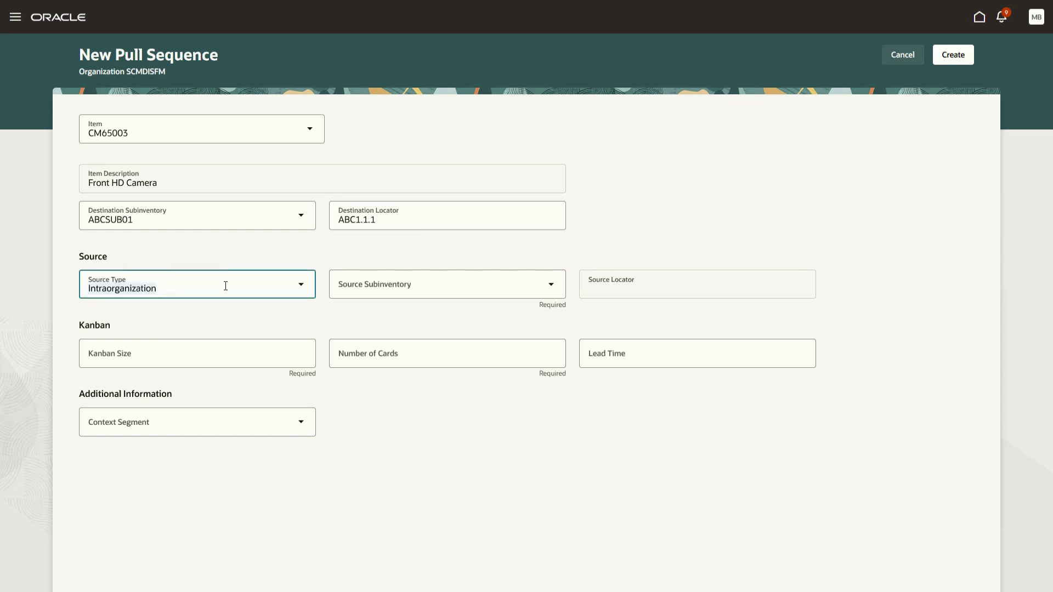
# Step: Set the source of the CM65003 pull sequence to type Intraorganization with subinventory Stores
pyautogui.click(226, 286)
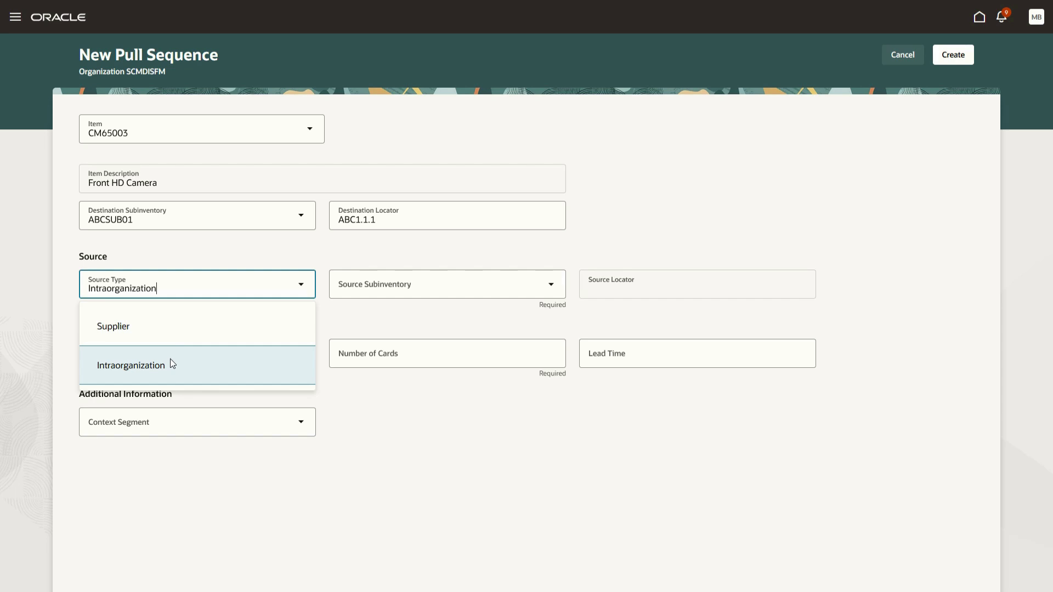
pyautogui.click(170, 359)
pyautogui.click(388, 293)
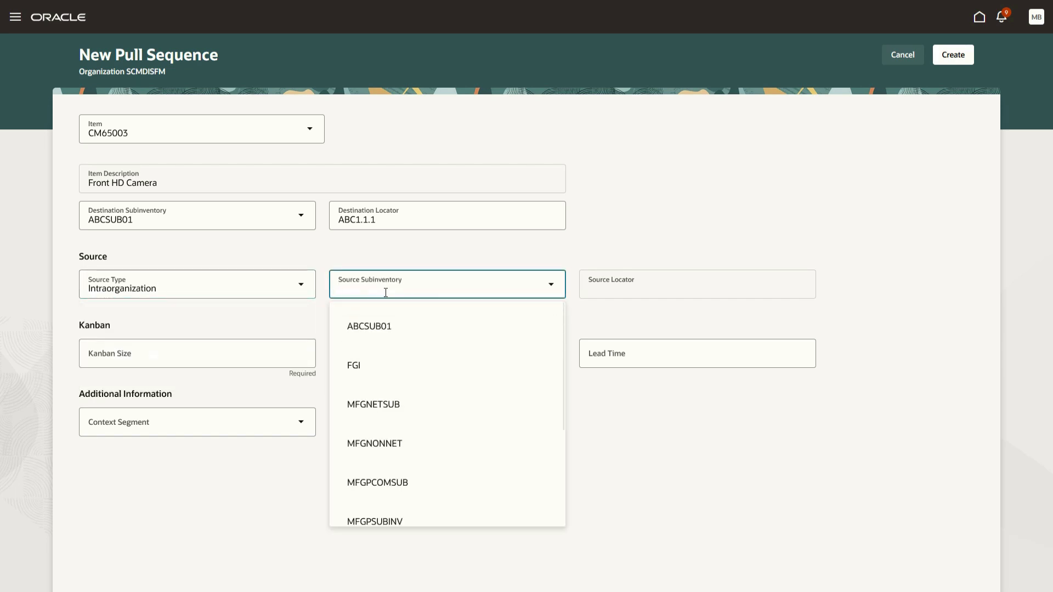
pyautogui.write('Sto')
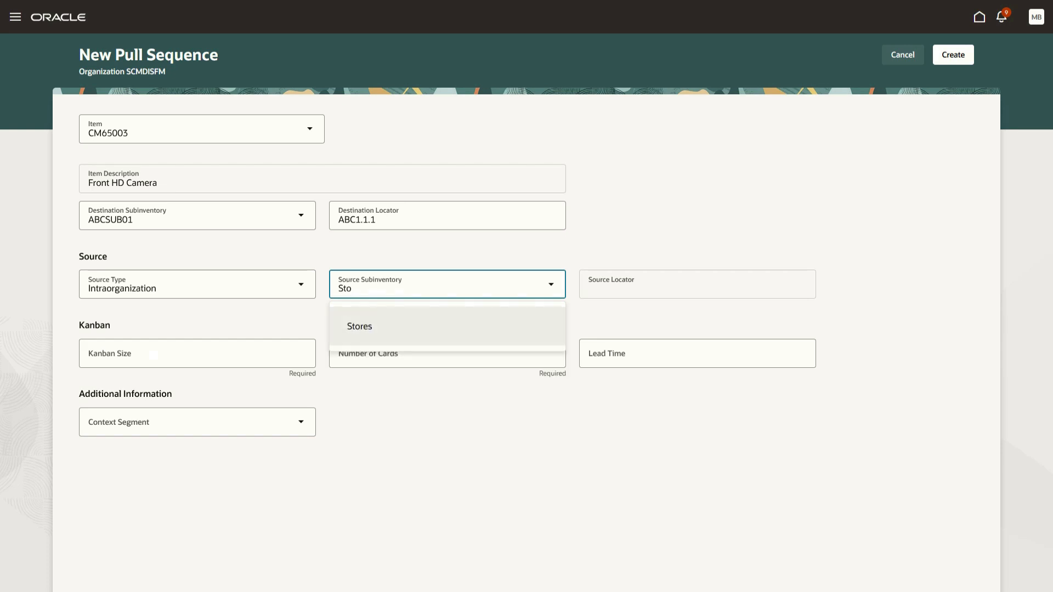
pyautogui.click(392, 322)
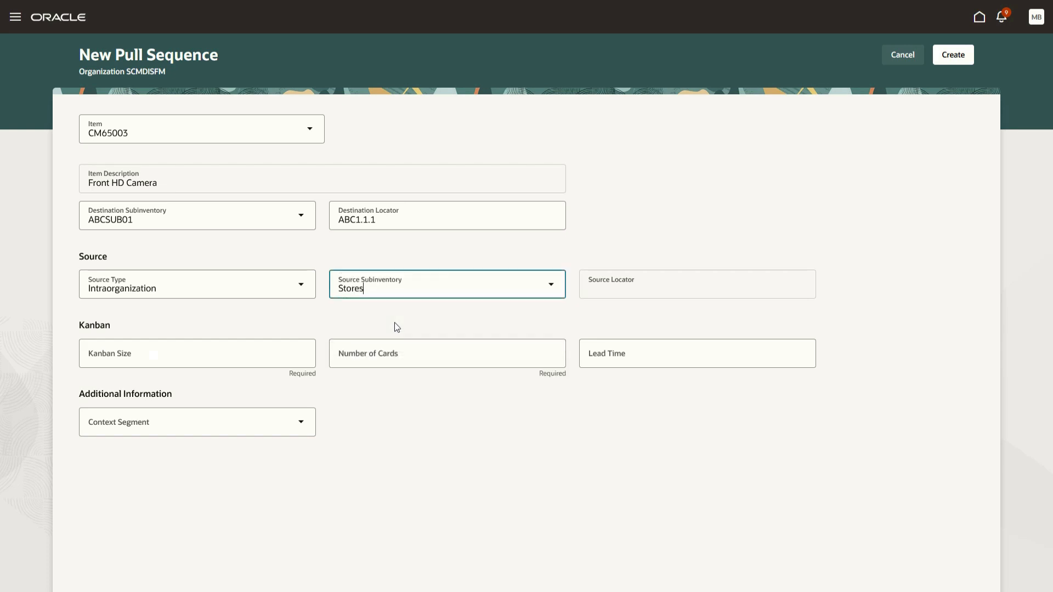
# Step: Set the kanban size to 10, the number of cards to 3 and the lead time to 2, and create the pull sequence
pyautogui.click(230, 352)
pyautogui.write('10')
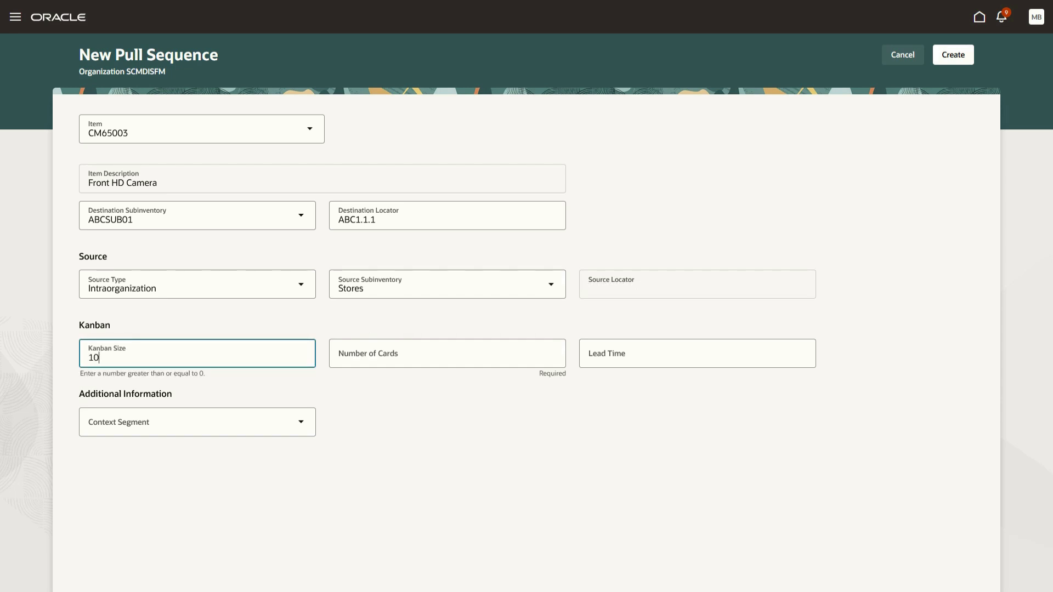
pyautogui.press('Tab')
pyautogui.write('3')
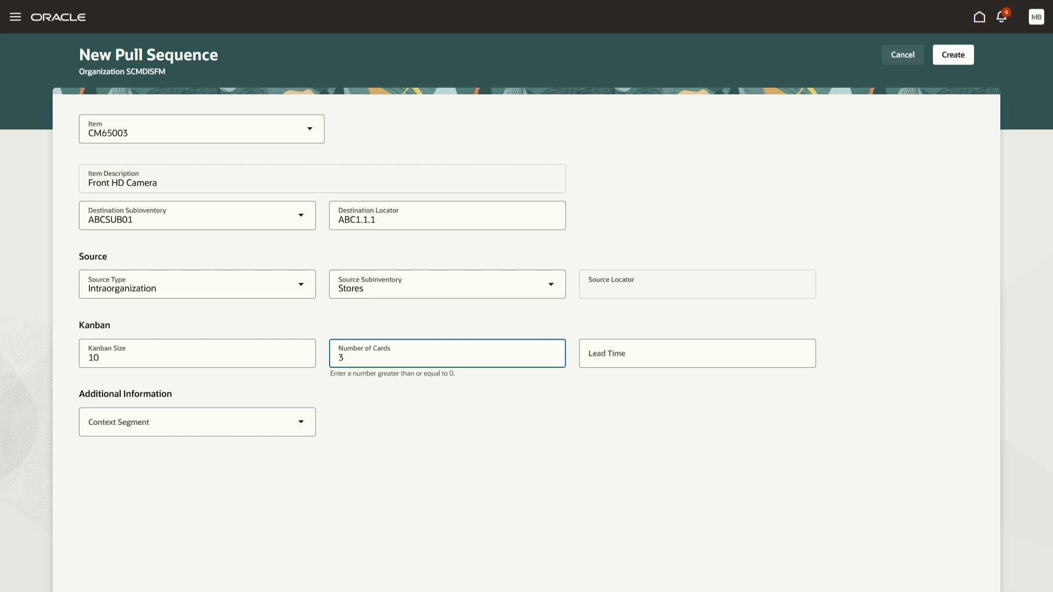
pyautogui.press('Tab')
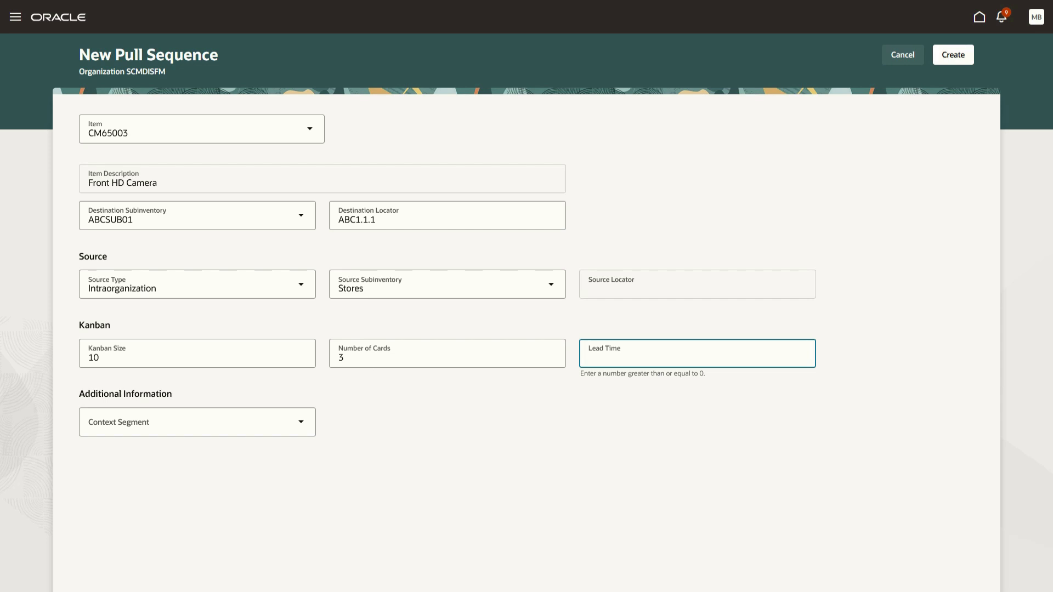
pyautogui.write('2')
pyautogui.click(954, 61)
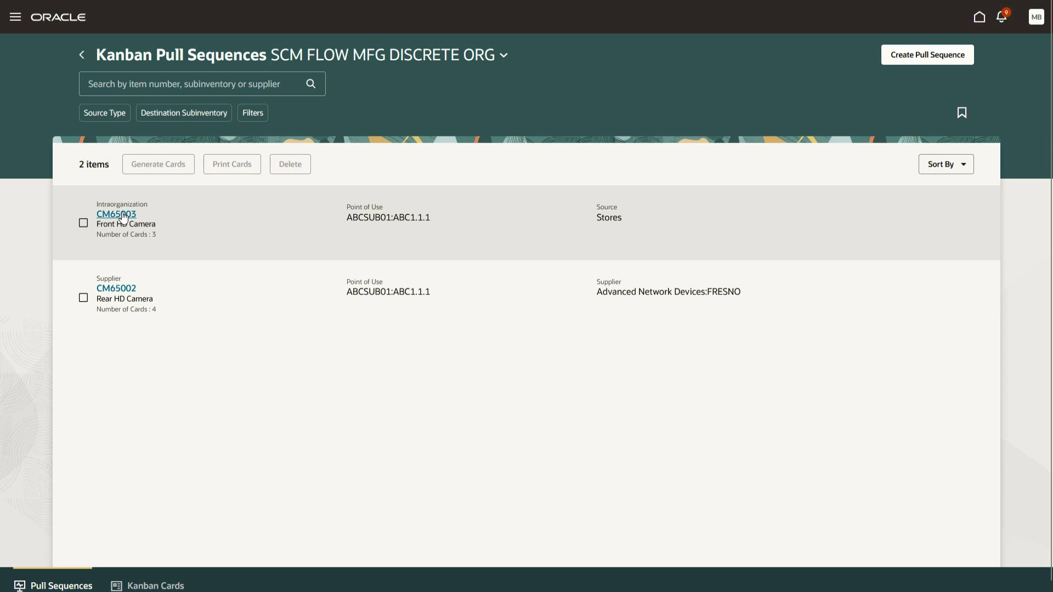
# Step: Generate the kanban cards for the CM65003 pull sequence and print card SFM-10006
pyautogui.click(123, 216)
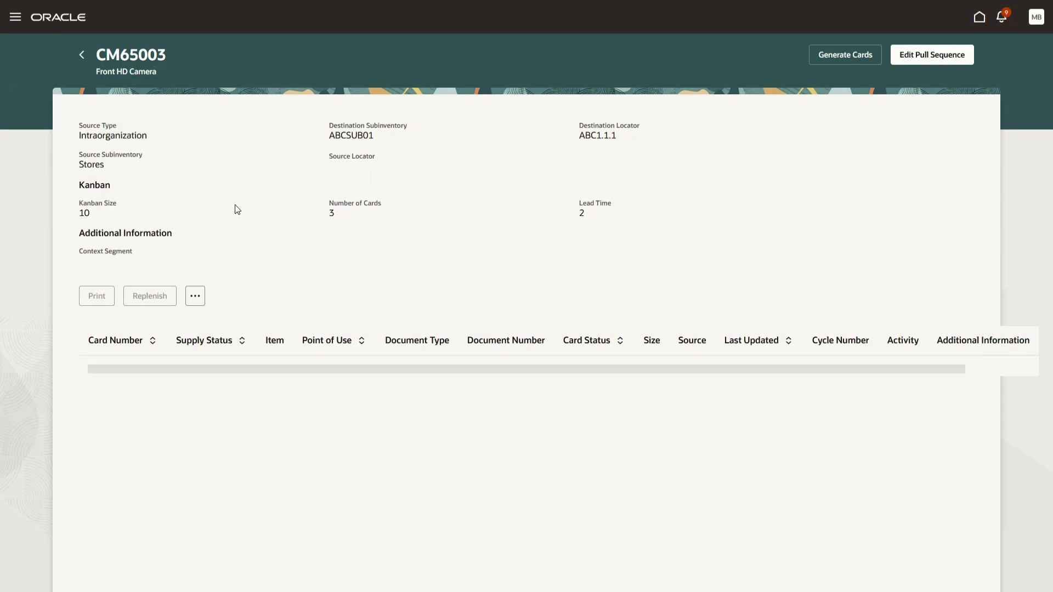
pyautogui.click(835, 58)
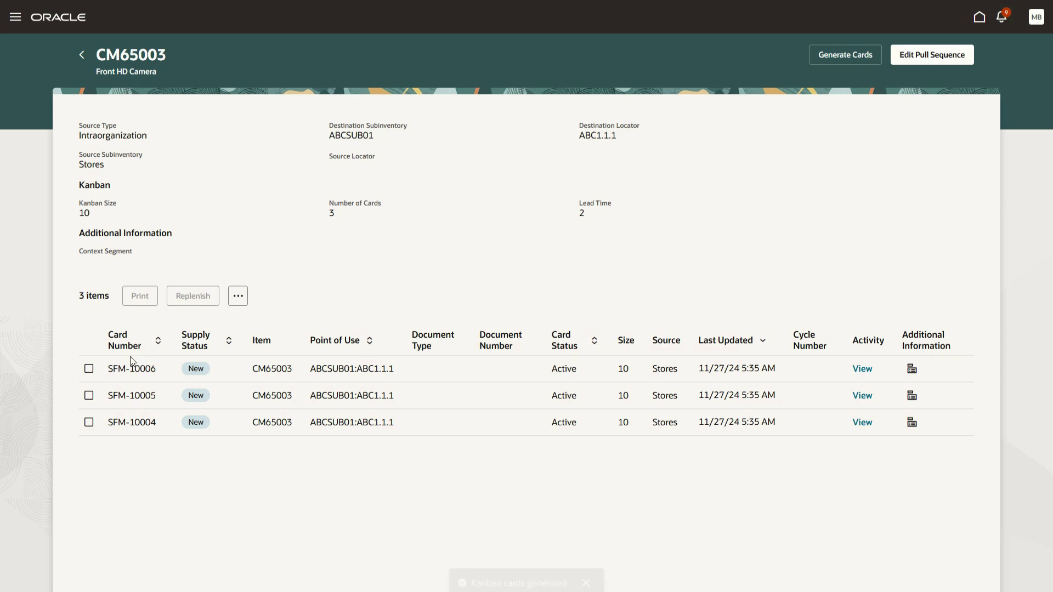
pyautogui.click(89, 369)
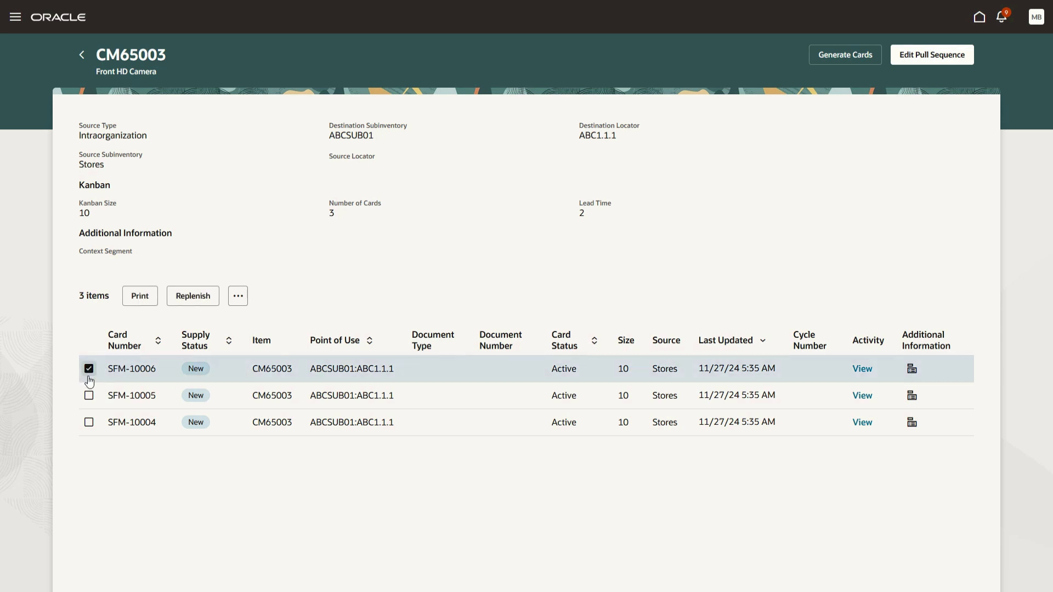
pyautogui.click(139, 295)
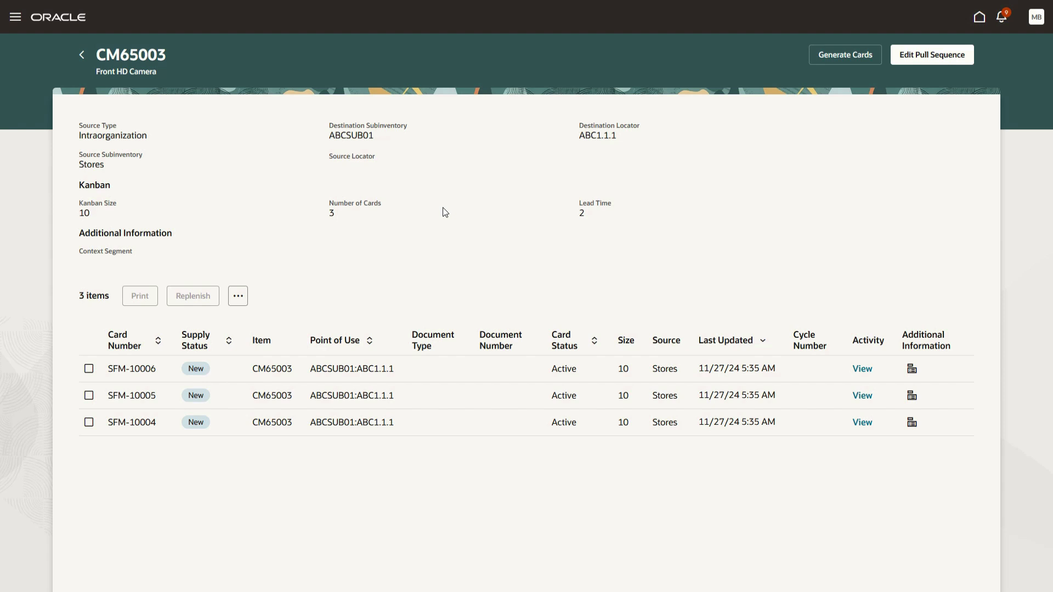
# Step: Update the CM65003 pull sequence to 4 cards and a lead time of 1
pyautogui.click(951, 59)
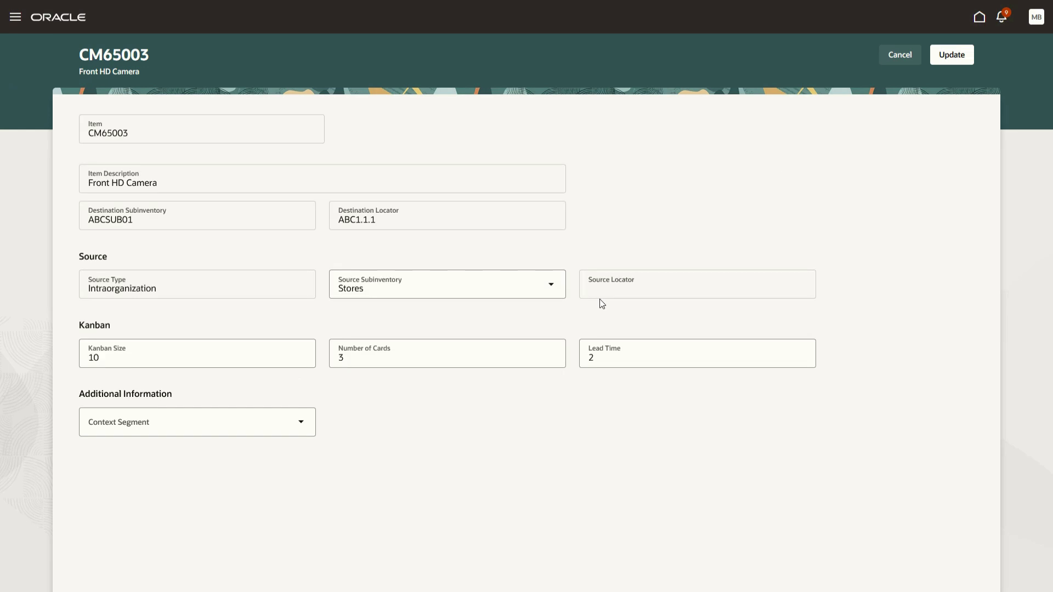
pyautogui.click(473, 361)
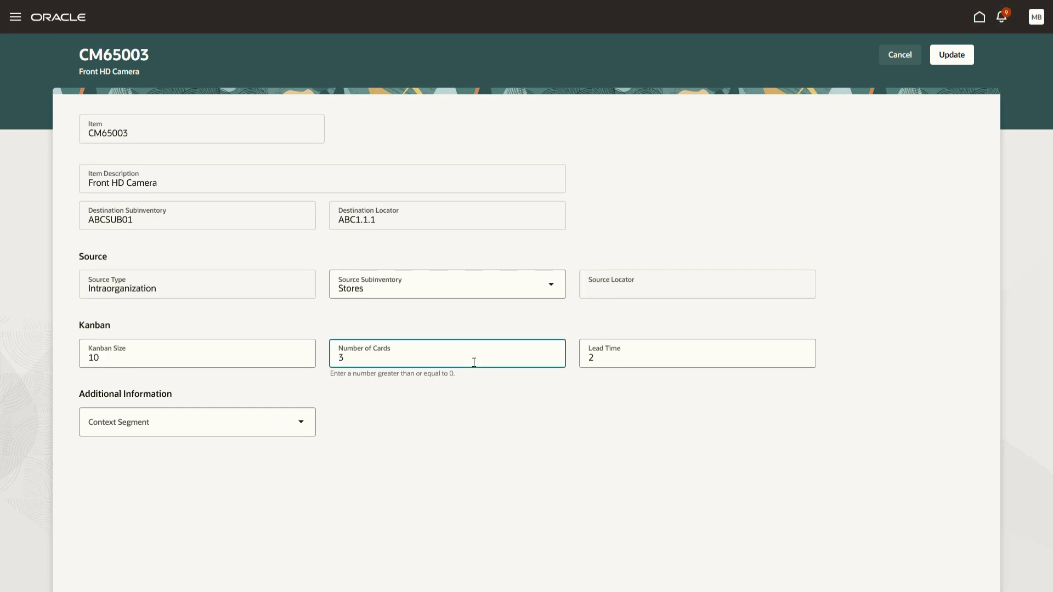
pyautogui.press('BackSpace')
pyautogui.write('4')
pyautogui.press('Tab')
pyautogui.write('1')
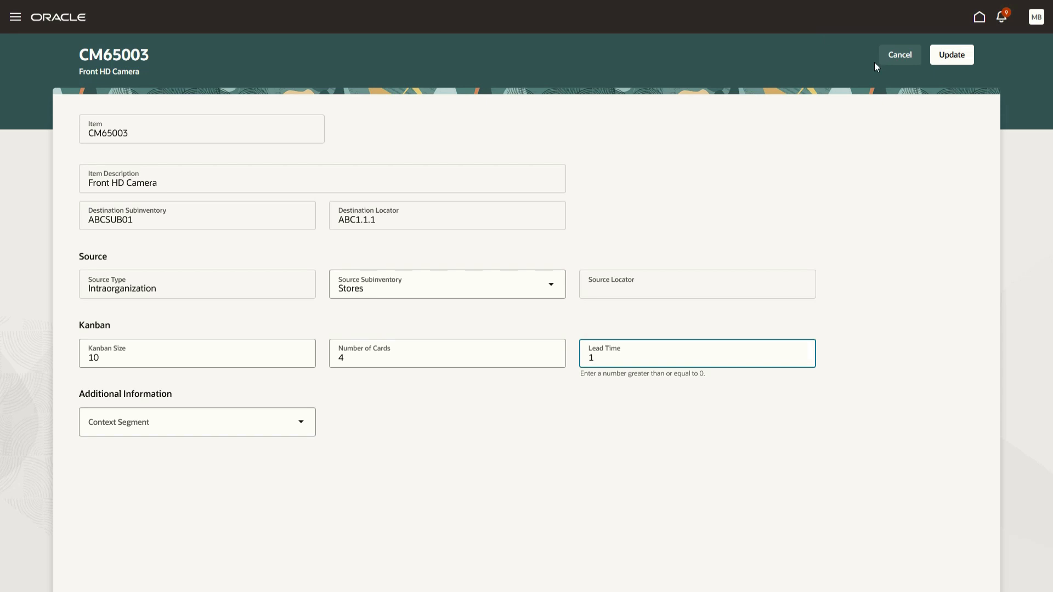
pyautogui.click(954, 60)
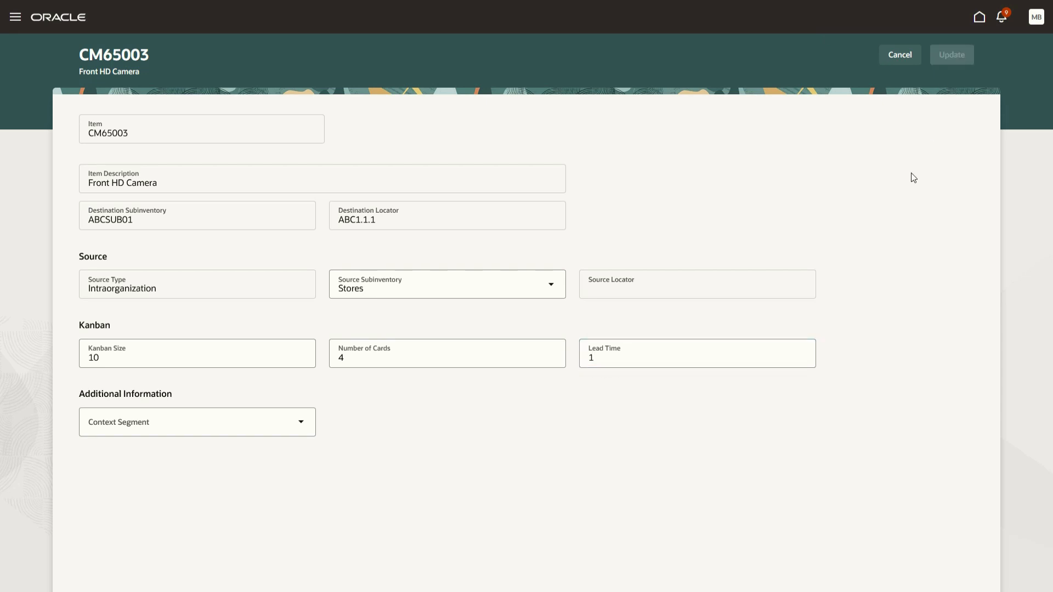